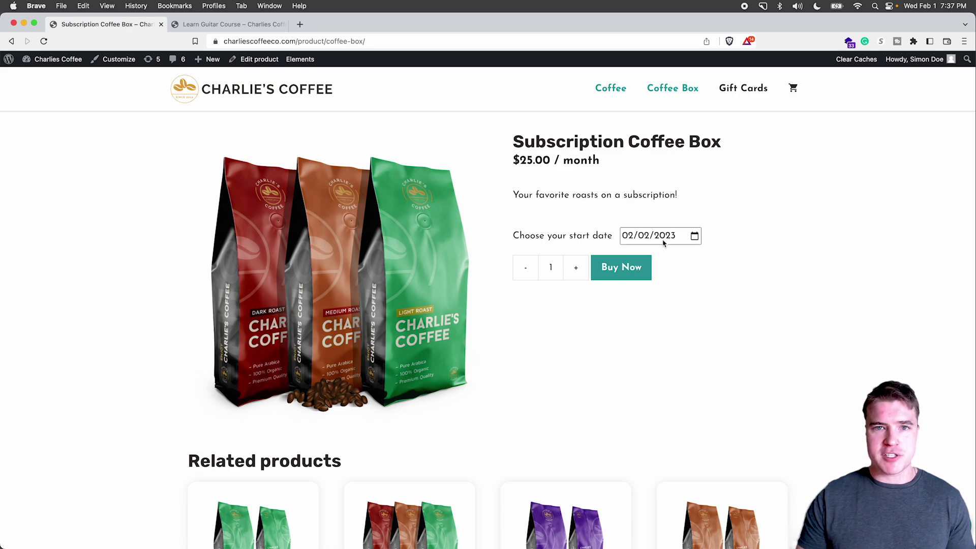
- Open the coffee box start-date calendar, then switch to the Learn Guitar Course page's start-date choice
click(694, 237)
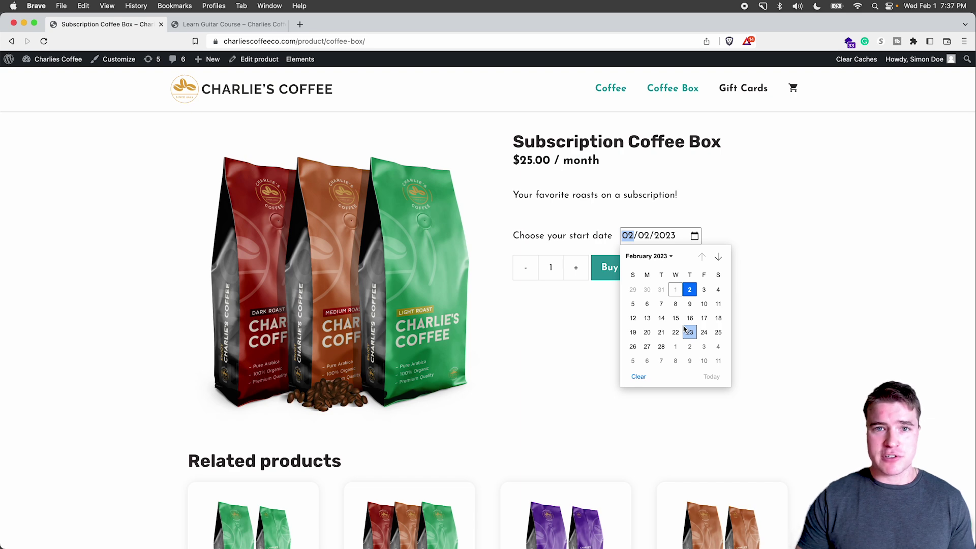
click(222, 26)
click(695, 227)
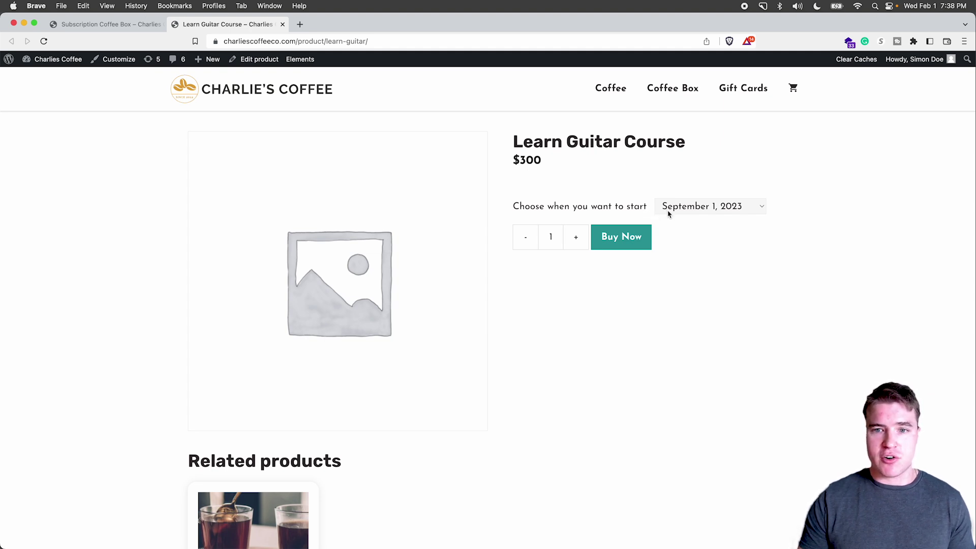
- Review the guitar course's four offered start dates, then open the course in the product editor
click(669, 214)
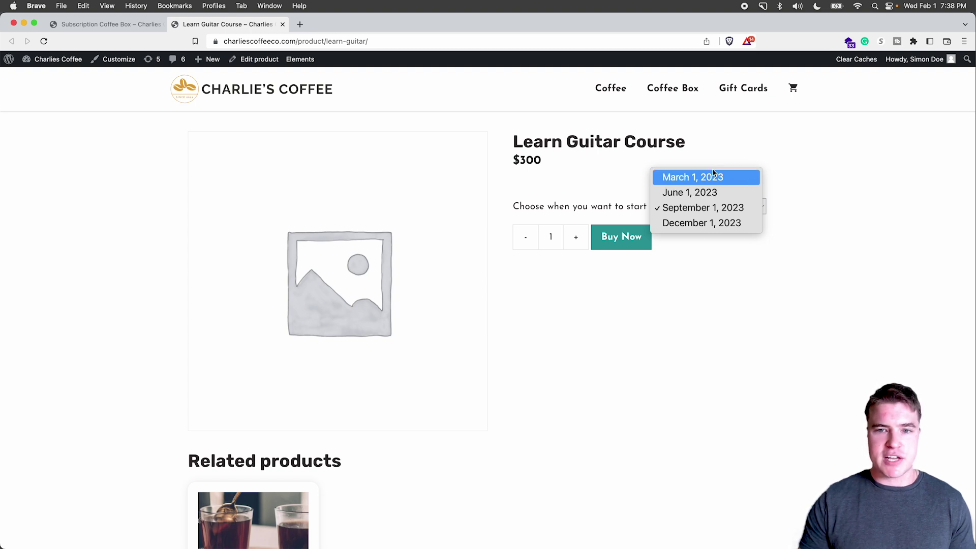
click(604, 182)
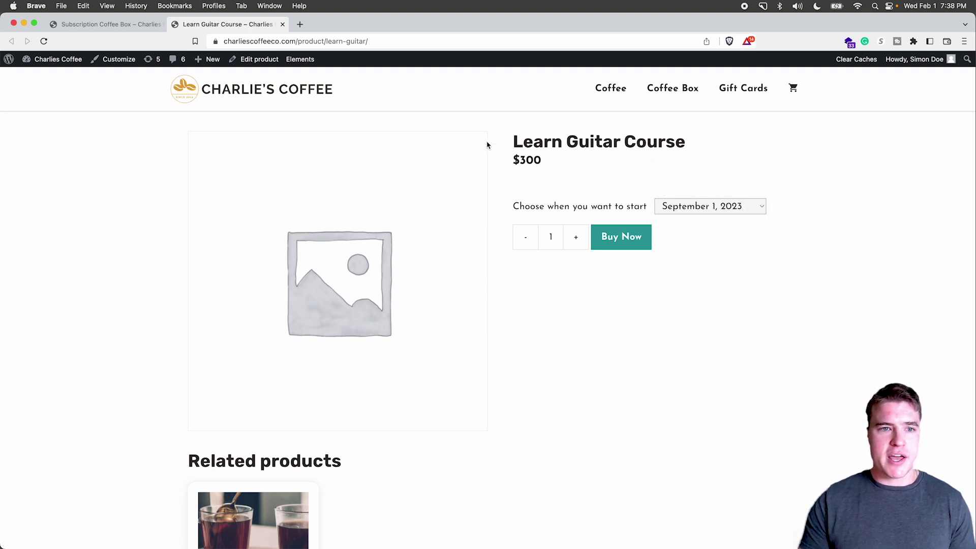
click(269, 59)
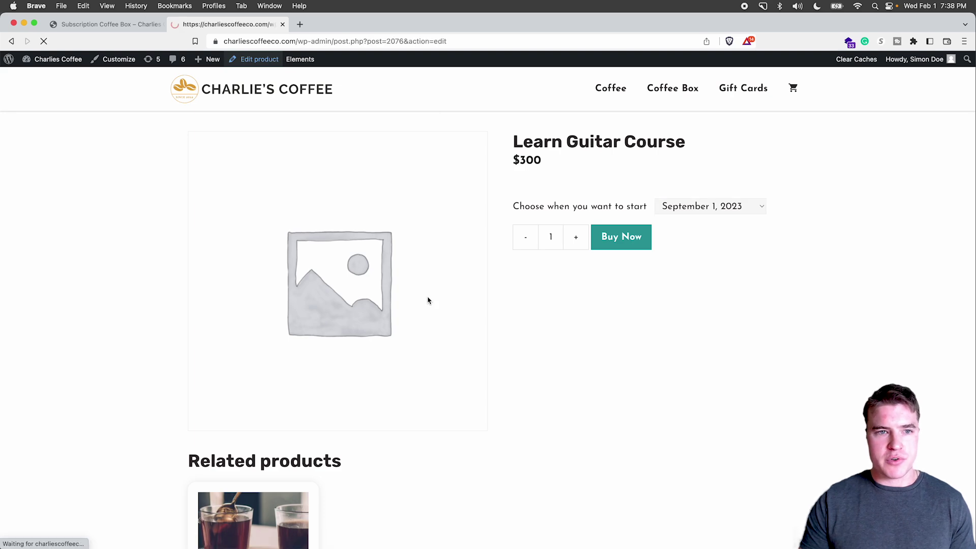
- Change the guitar course's start to a Fixed delay of 1 month, replacing 7, and update the product
scroll(427, 299, down, 5)
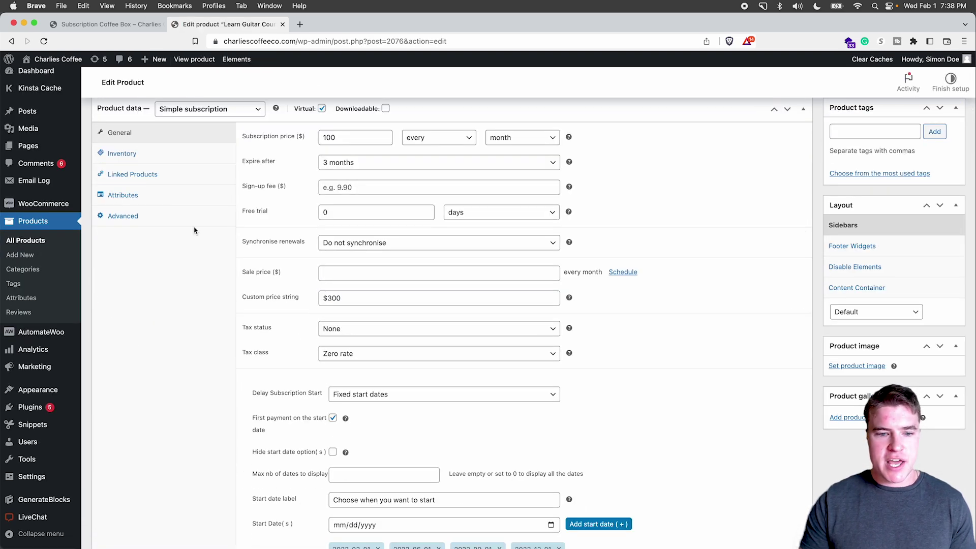
scroll(432, 412, down, 5)
click(363, 215)
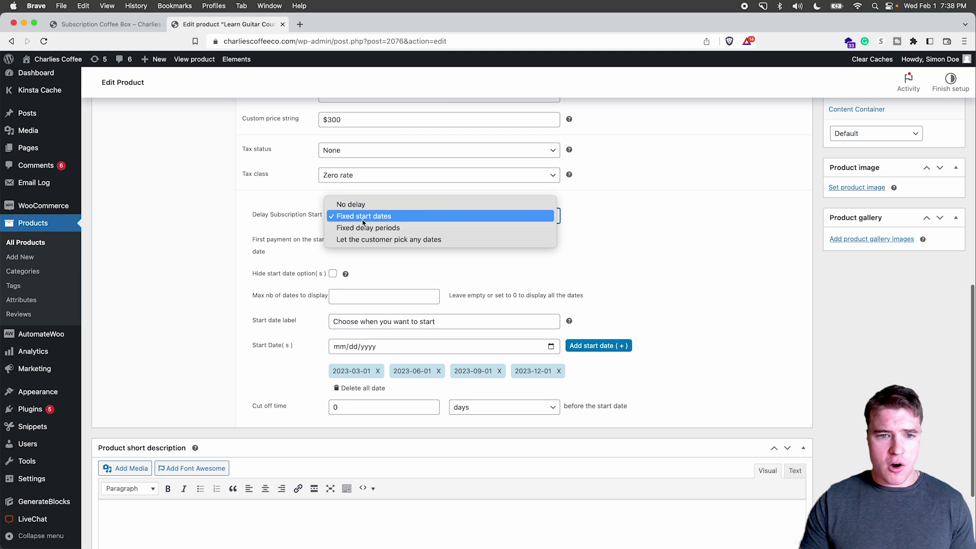
click(376, 227)
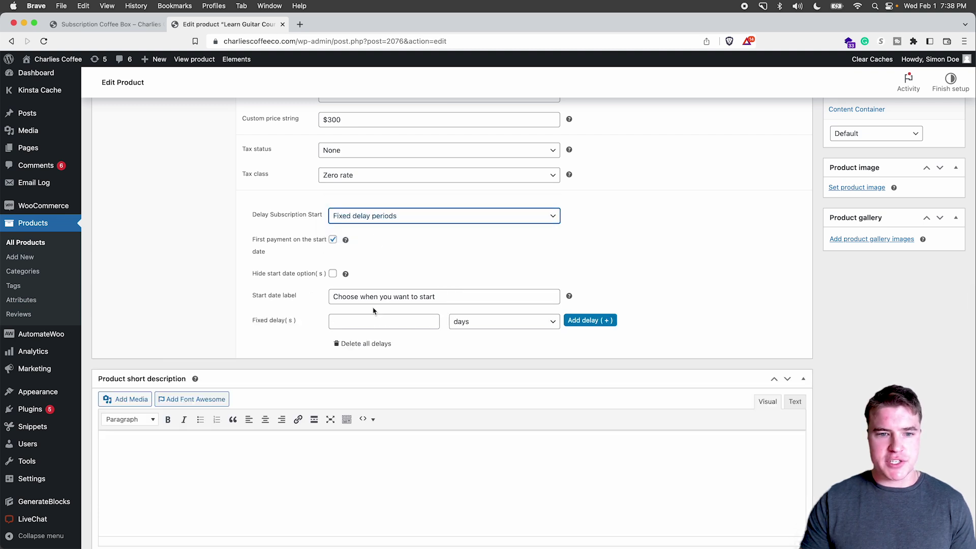
click(372, 321)
text(1)
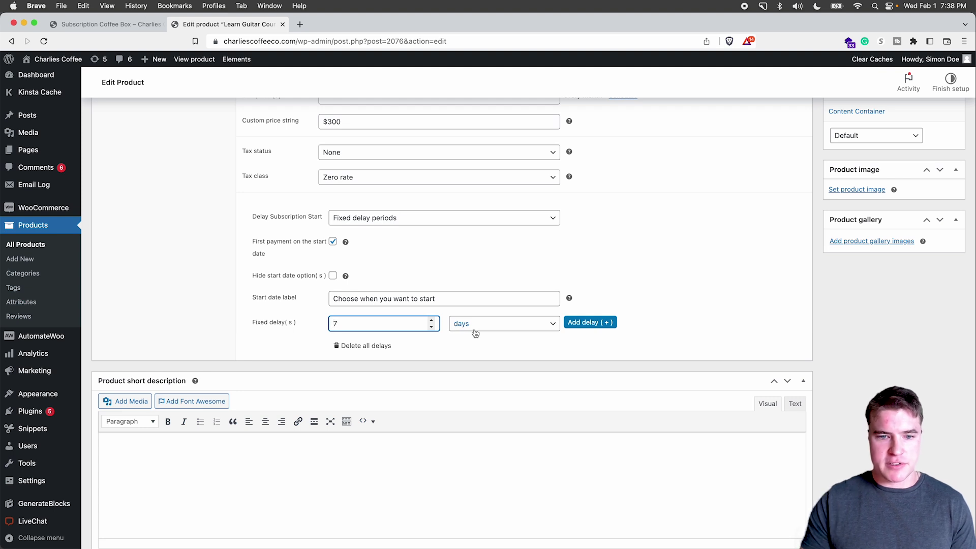
key(BackSpace)
text(1)
click(497, 323)
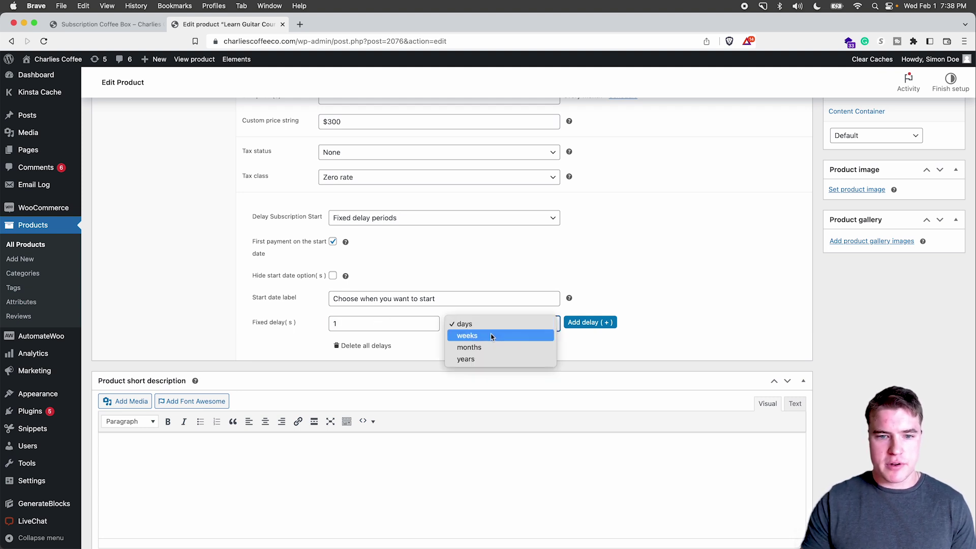
click(498, 345)
click(573, 325)
scroll(711, 279, up, 15)
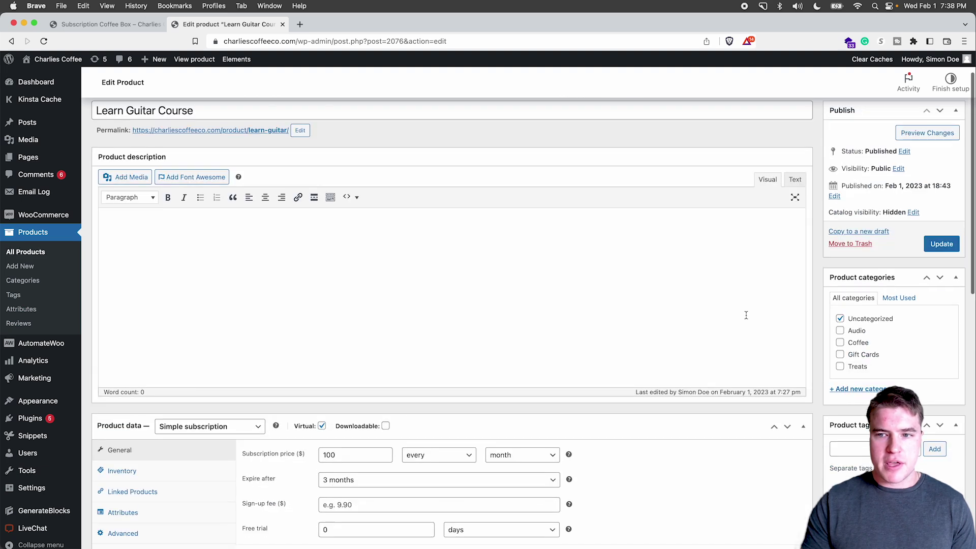
click(940, 244)
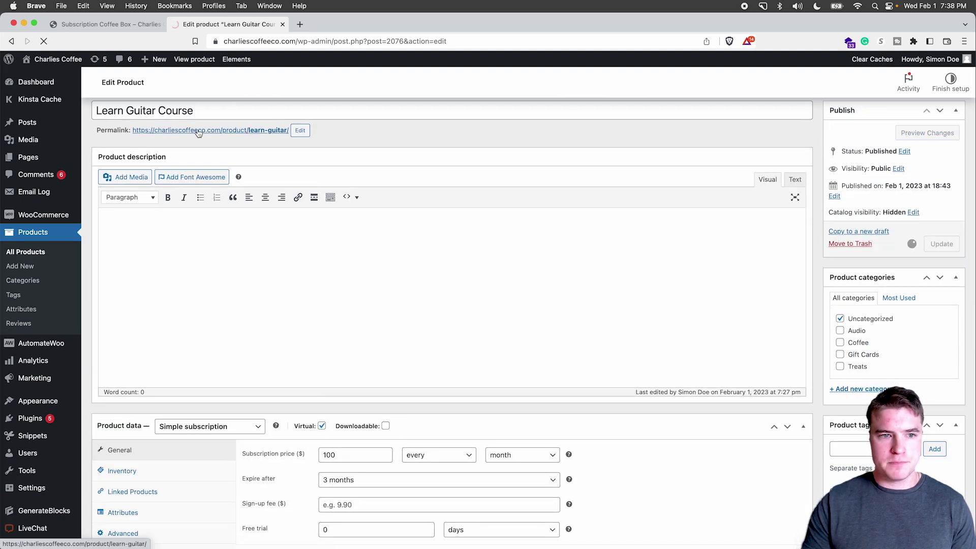
- Switch with Ctrl+Tab back to the Subscription Coffee Box product page
key(ctrl+Tab)
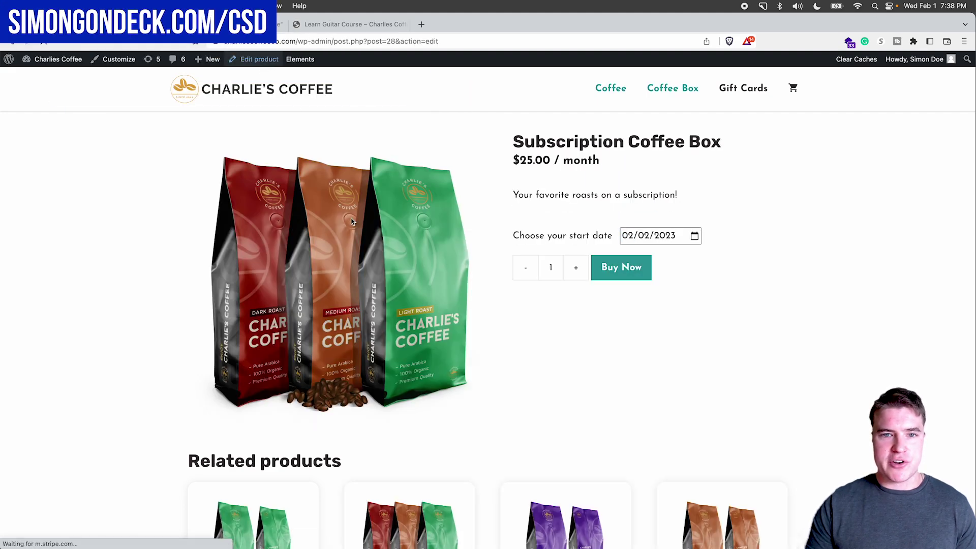
- Keep the coffee box's Delay Subscription Start at 'Let the customer pick any dates' and update it
scroll(351, 219, down, 3)
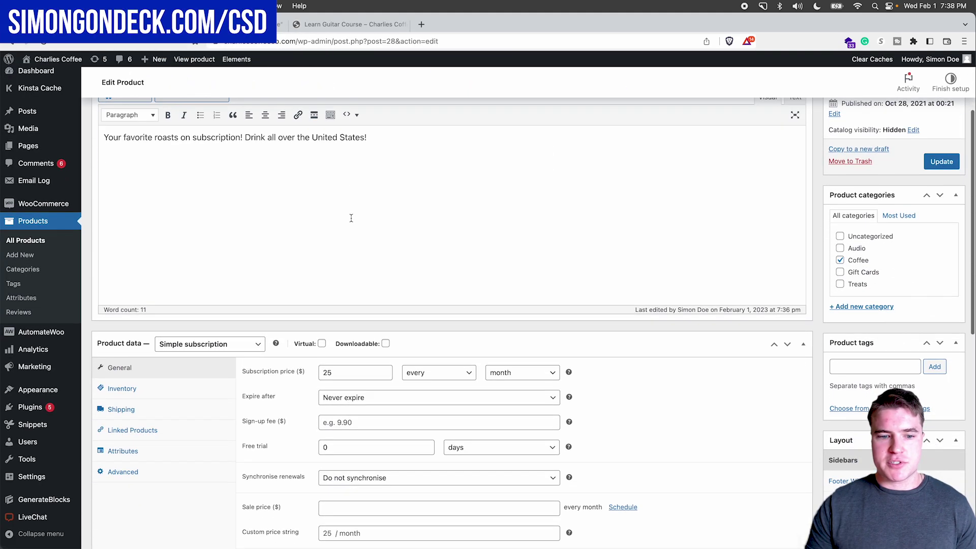
scroll(351, 218, down, 7)
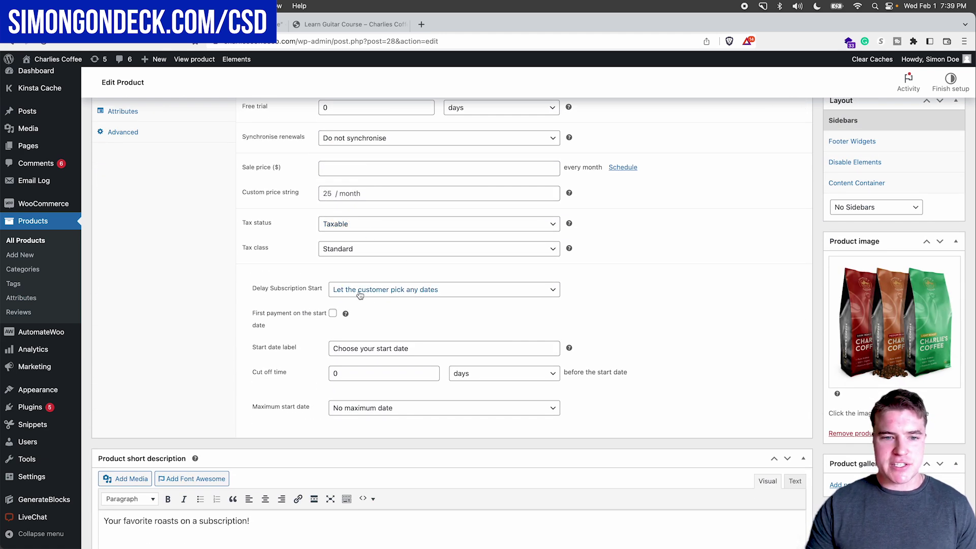
click(450, 296)
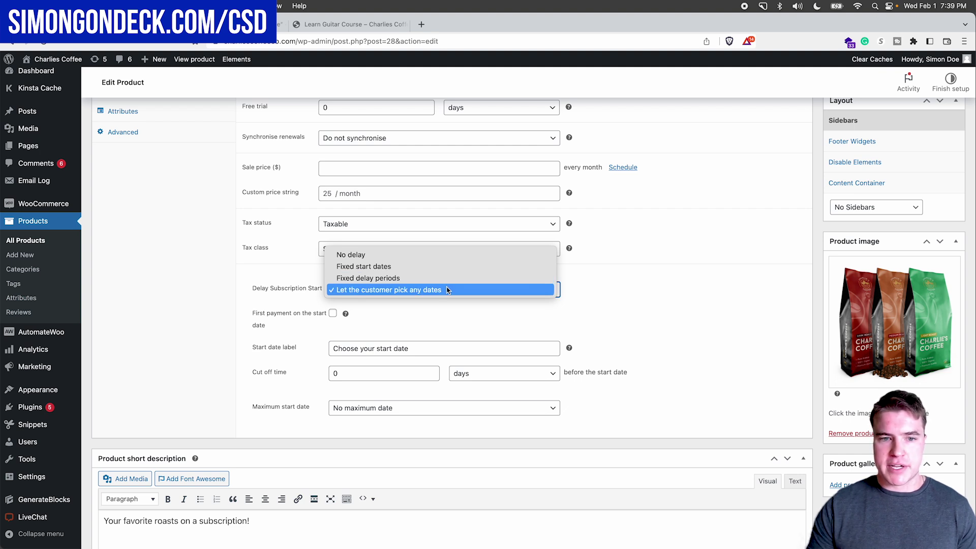
click(451, 301)
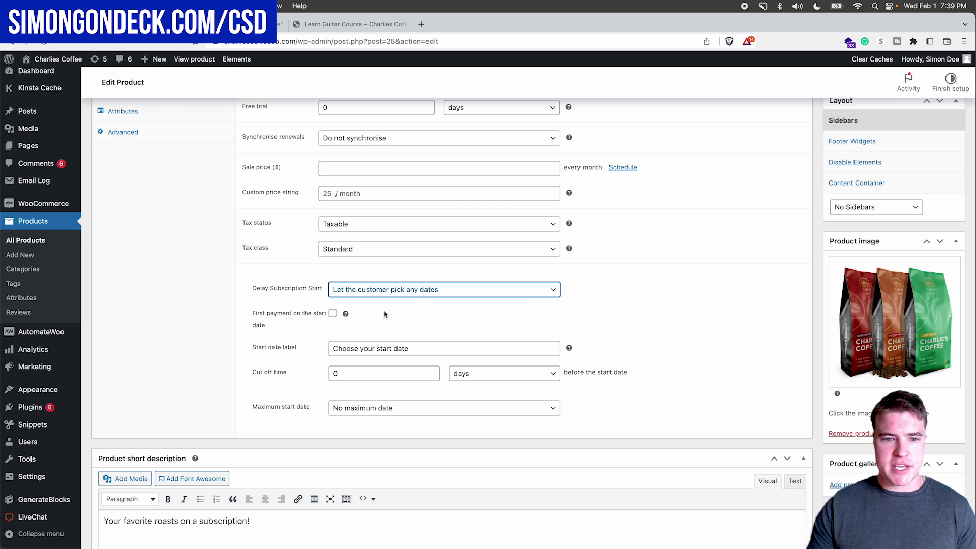
scroll(376, 315, up, 1)
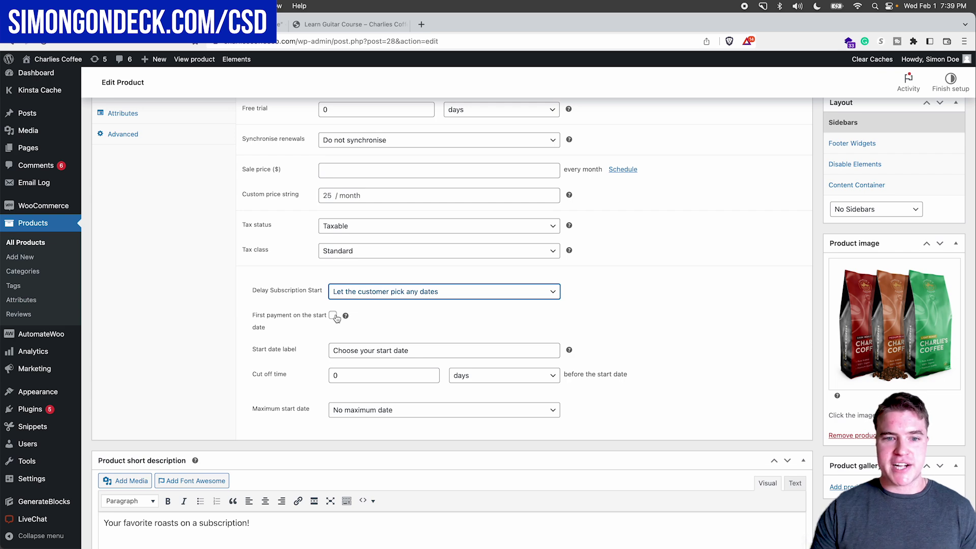
scroll(384, 331, up, 2)
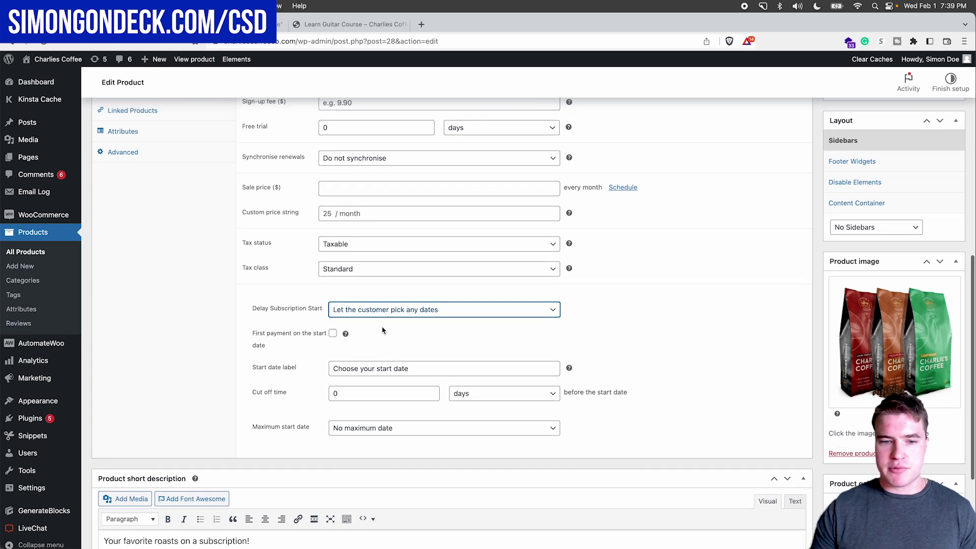
scroll(396, 338, up, 4)
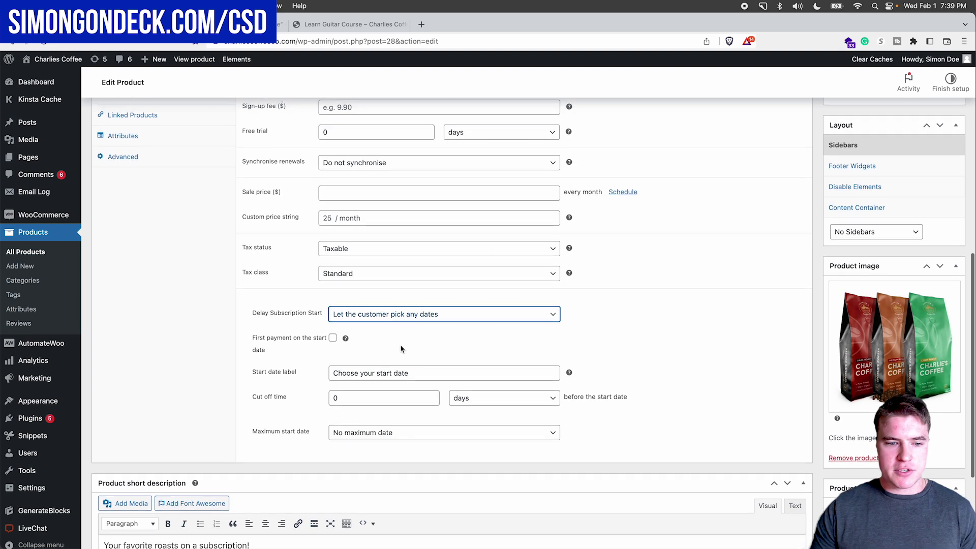
scroll(401, 348, up, 15)
click(941, 289)
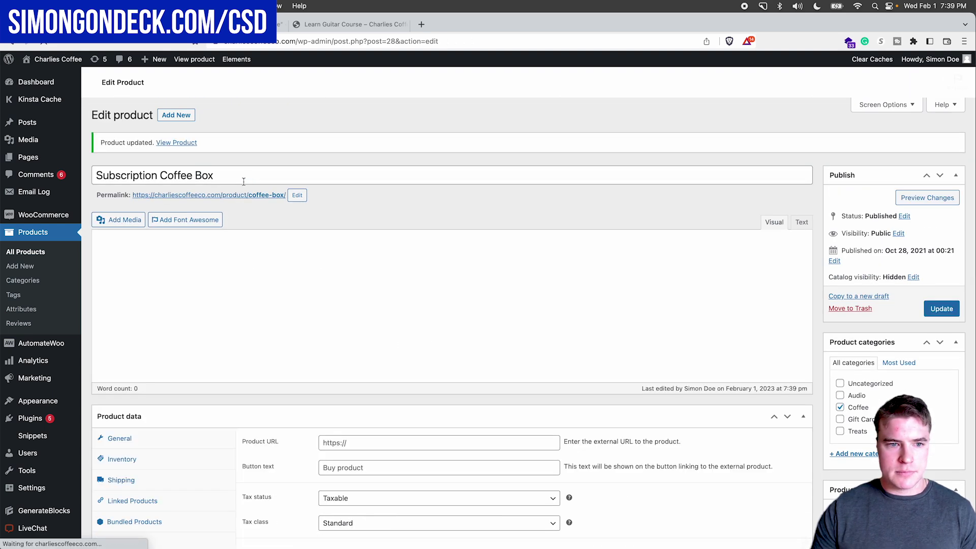
- Add the coffee box with a February 15, 2023 start date to the cart and open the cart
click(244, 206)
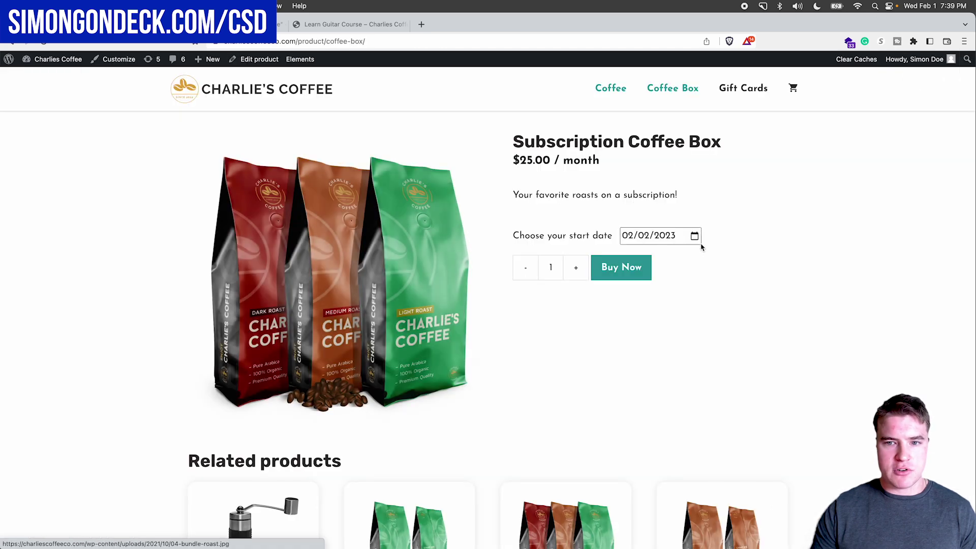
click(694, 237)
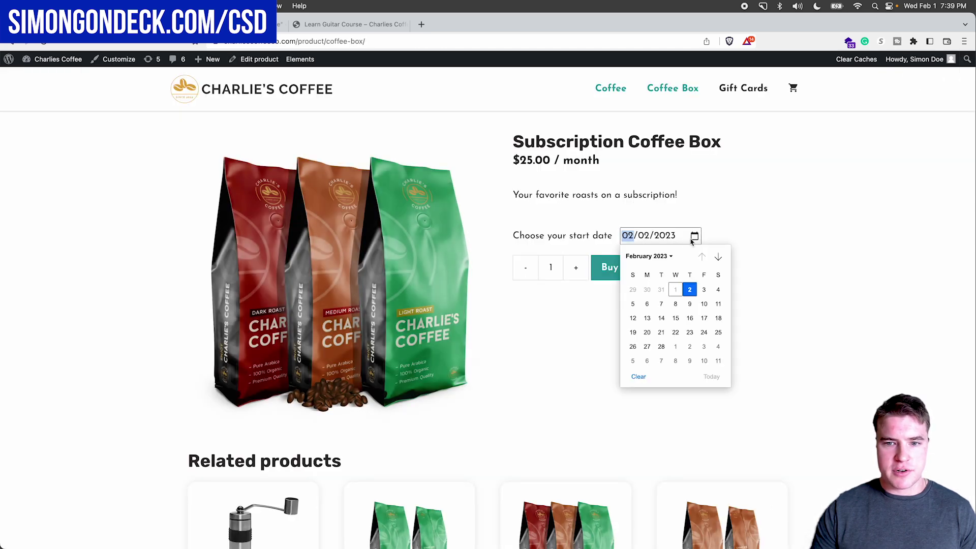
click(676, 318)
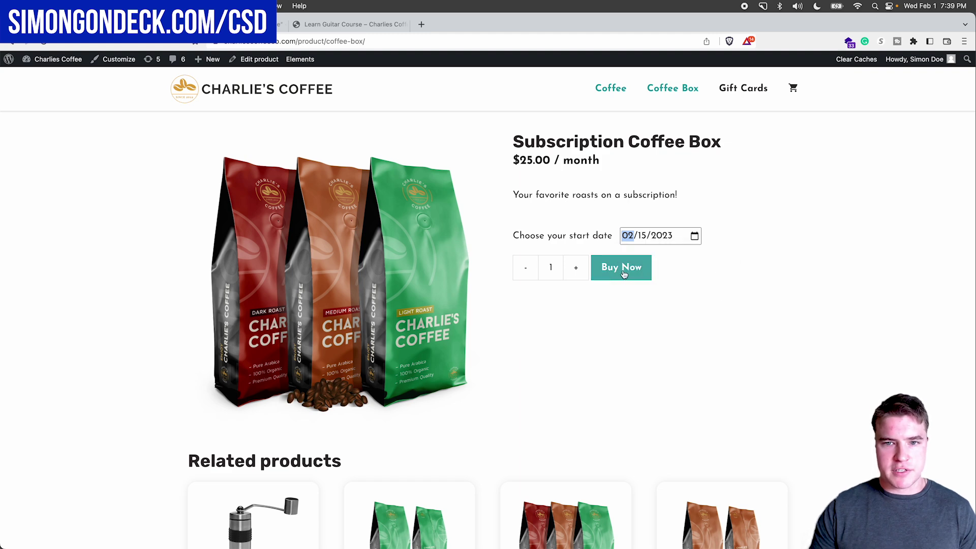
click(623, 273)
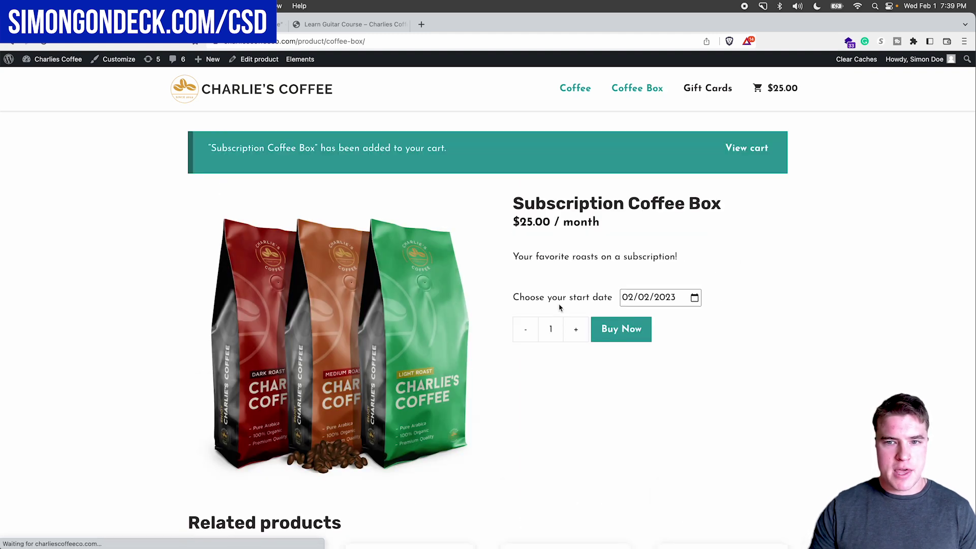
click(729, 149)
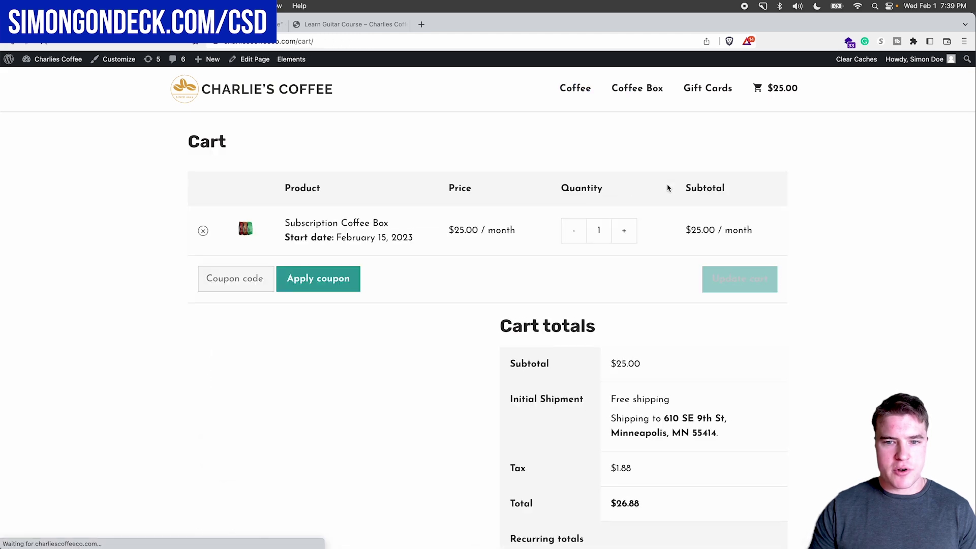
- Review the cart's start date, Cart totals and Recurring totals, then return to the guitar course page
scroll(665, 193, down, 1)
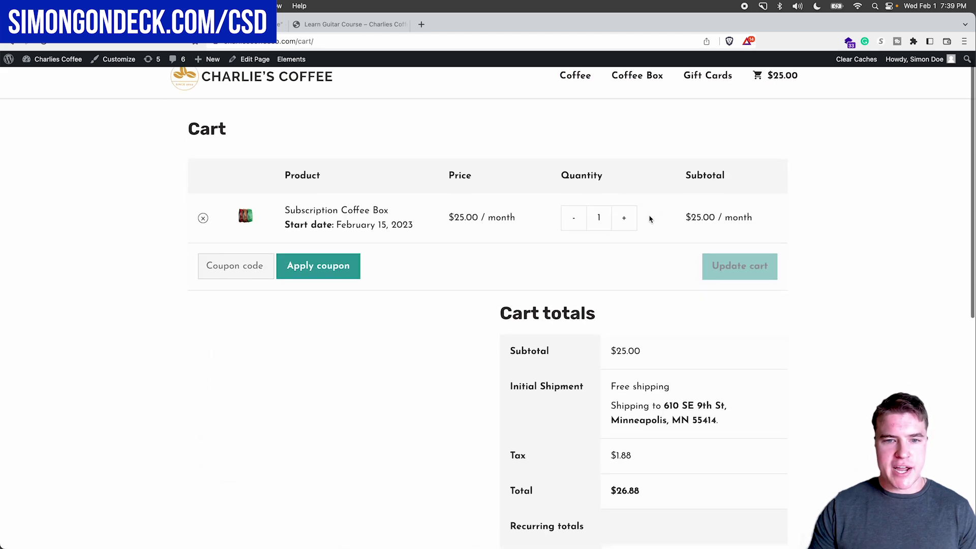
scroll(649, 218, down, 4)
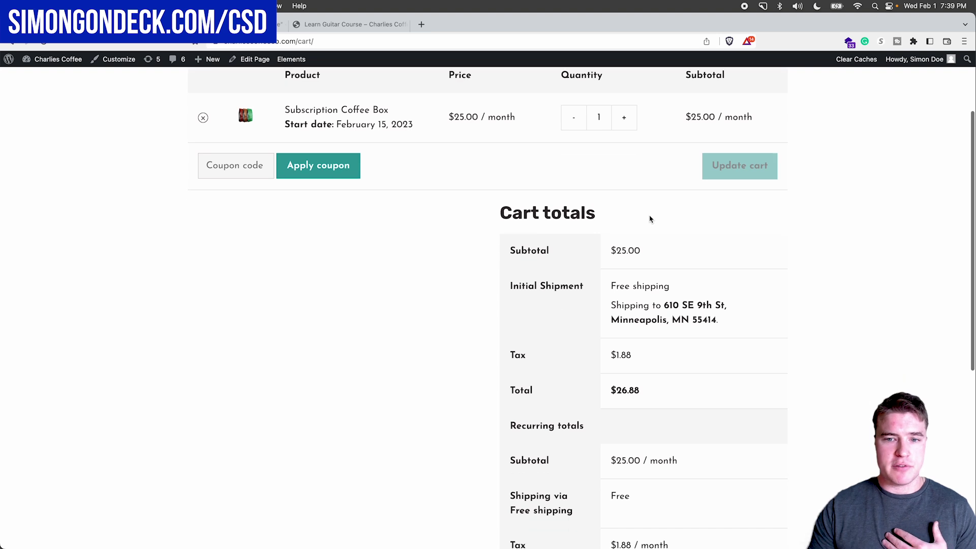
scroll(654, 256, down, 1)
scroll(654, 255, down, 5)
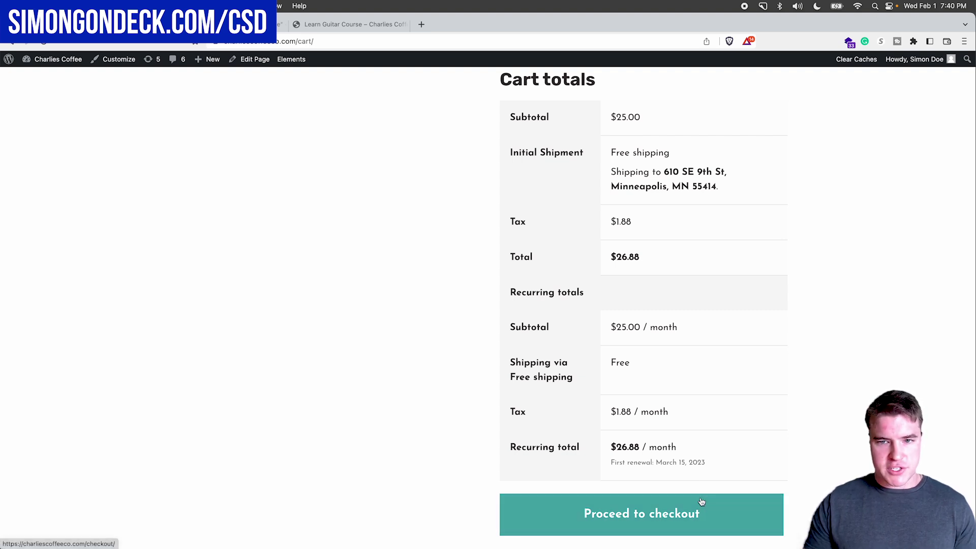
scroll(658, 362, up, 1)
scroll(657, 361, up, 5)
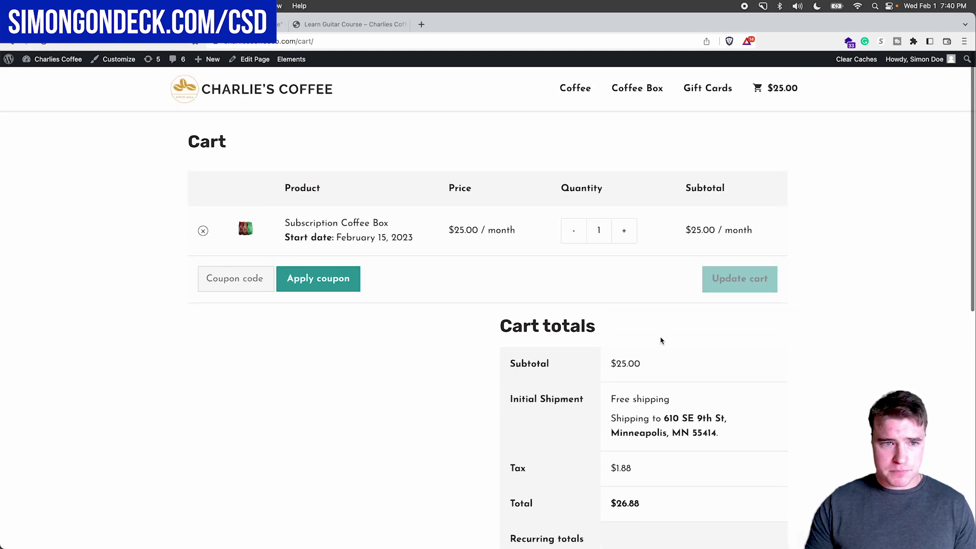
click(312, 29)
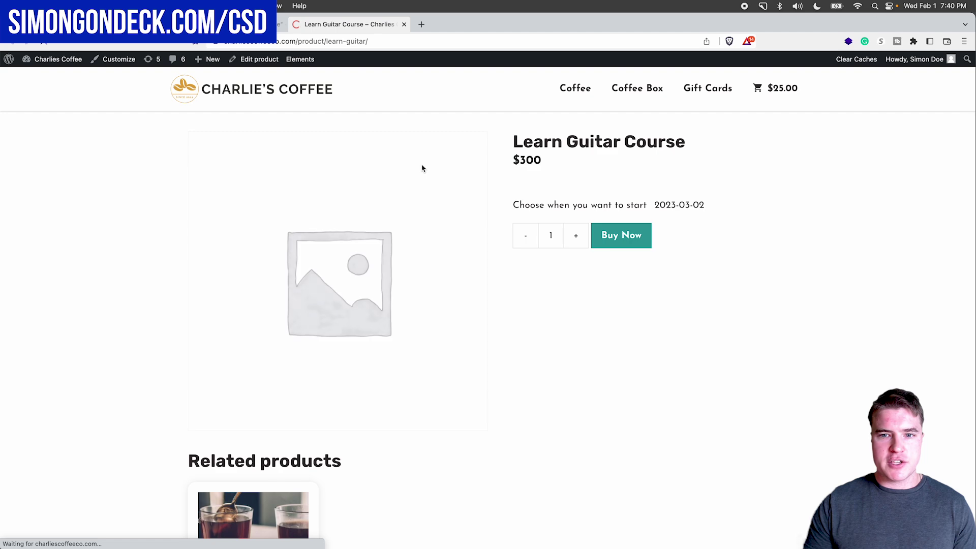
- Edit the Learn Guitar Course and set Delay Subscription Start to Fixed start dates
click(247, 58)
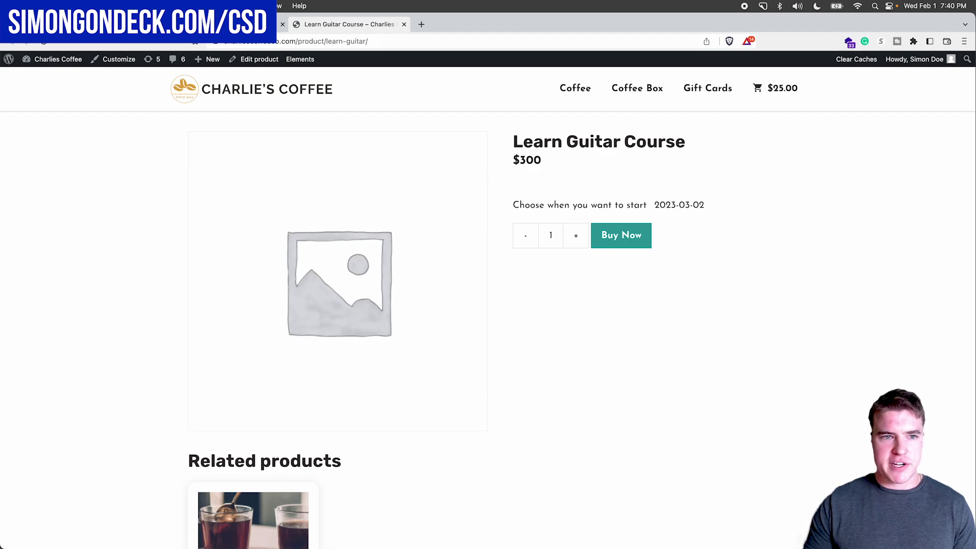
scroll(399, 265, down, 6)
scroll(400, 263, down, 5)
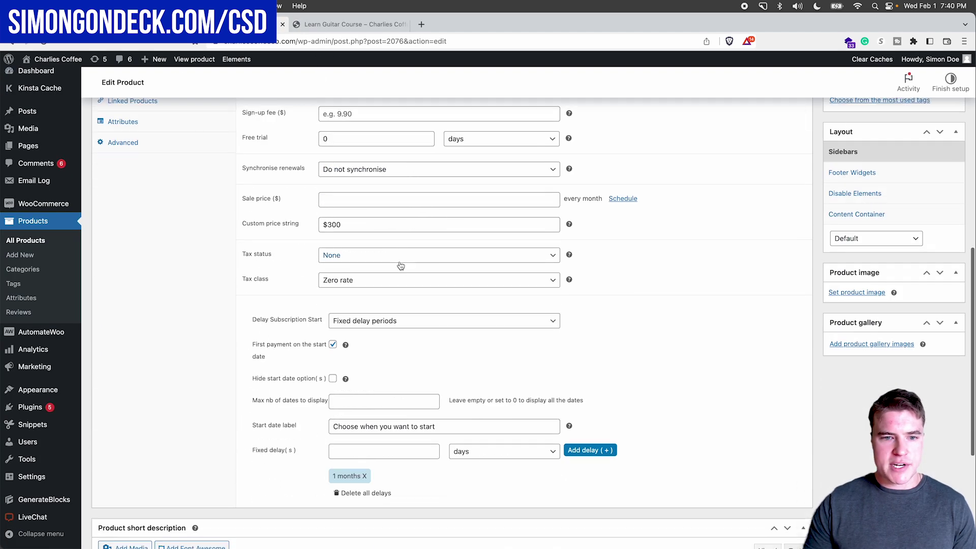
click(382, 319)
click(388, 315)
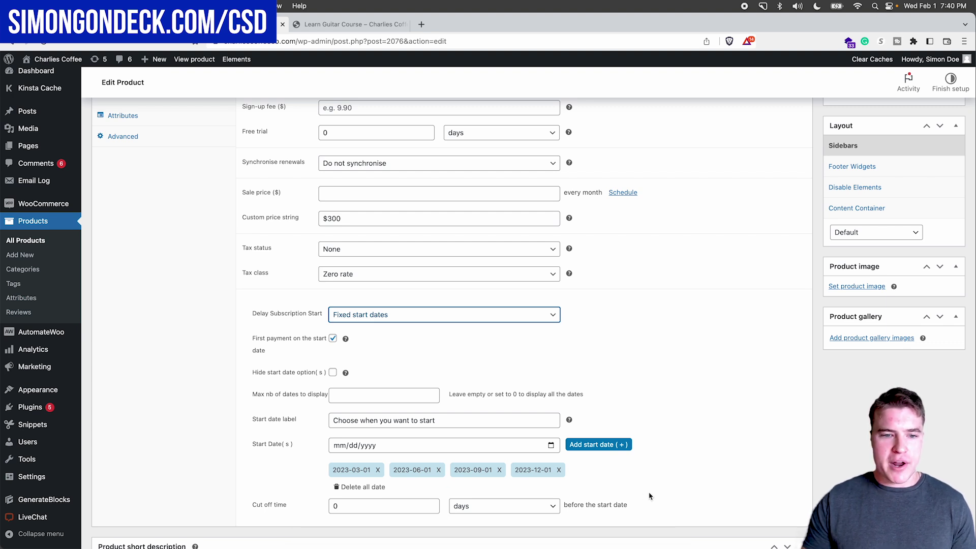
scroll(677, 475, up, 1)
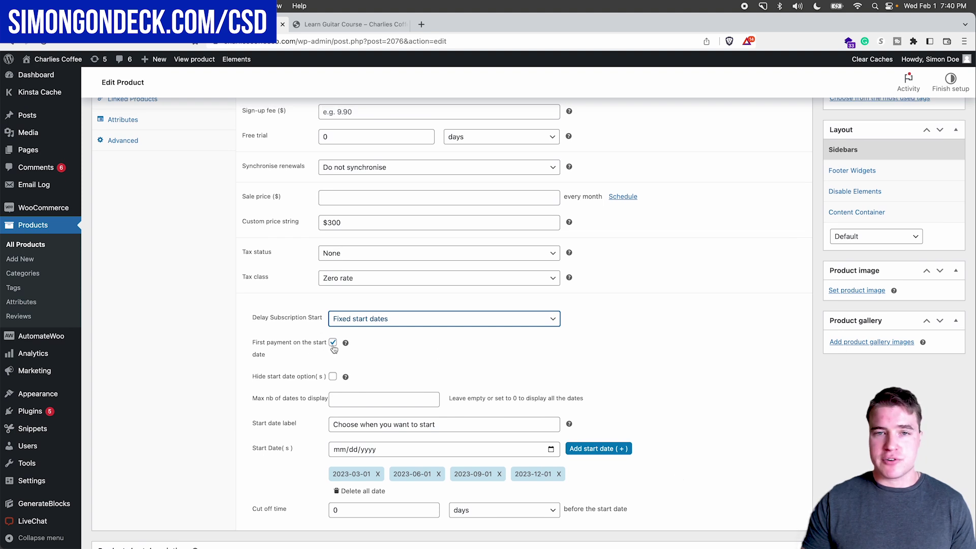
scroll(354, 350, up, 3)
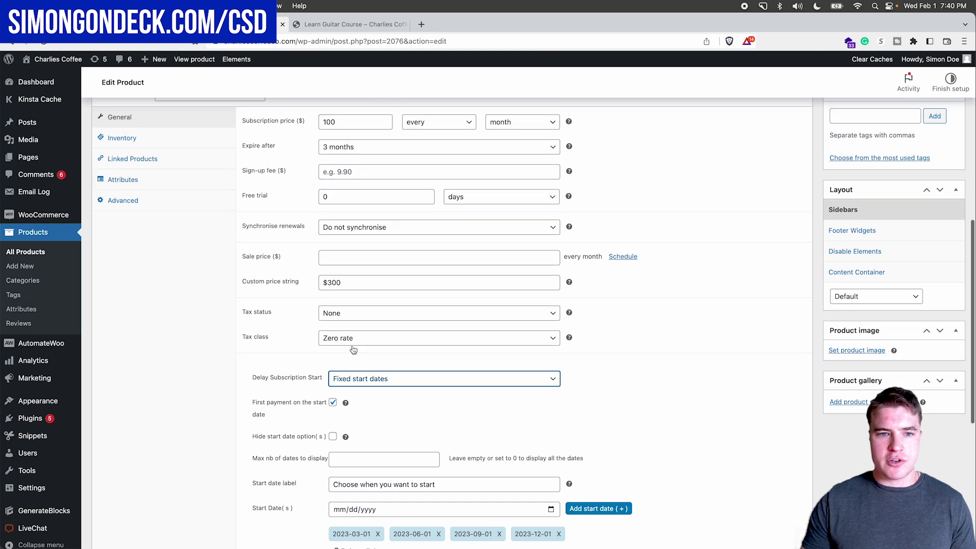
scroll(351, 345, up, 3)
- Enter a 25.00 sign-up fee and change the custom price string from $300 to $325
click(331, 231)
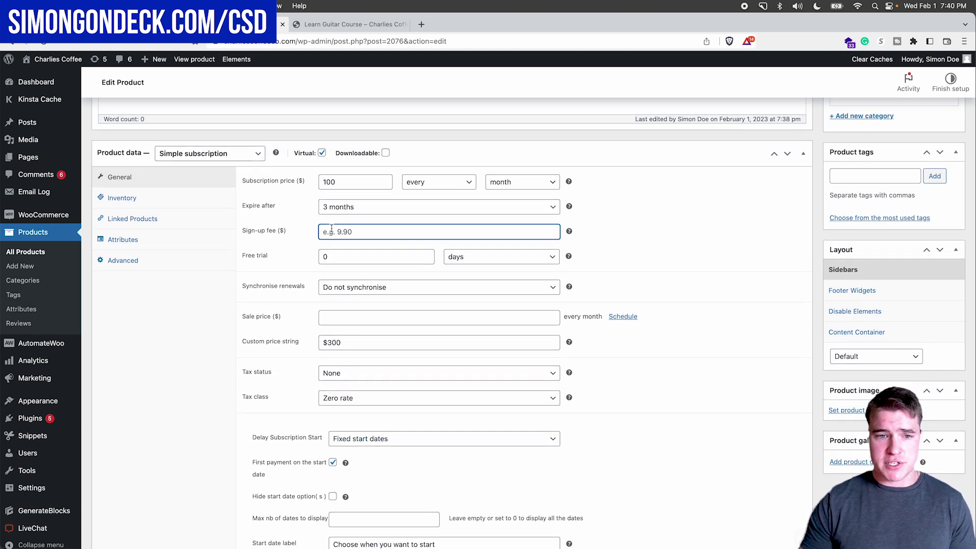
text(25.00)
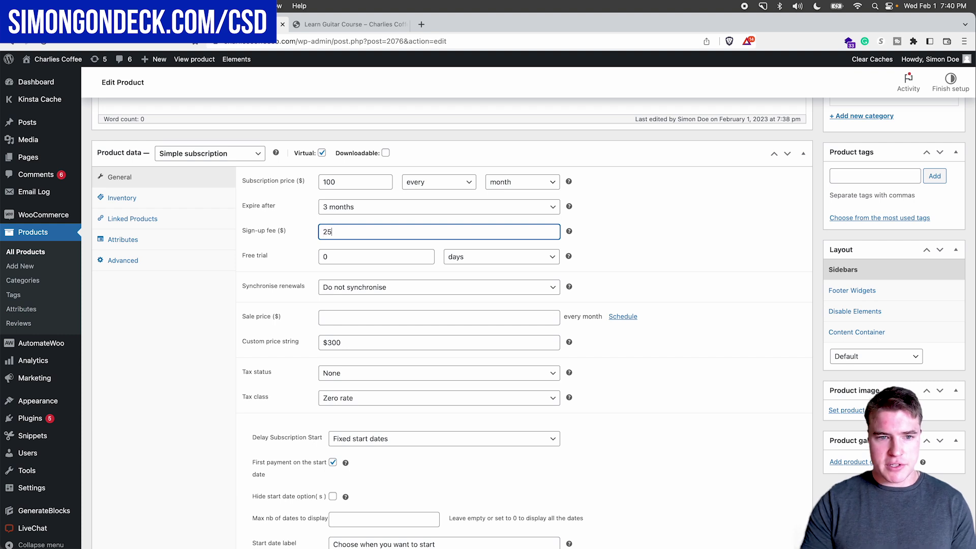
click(645, 230)
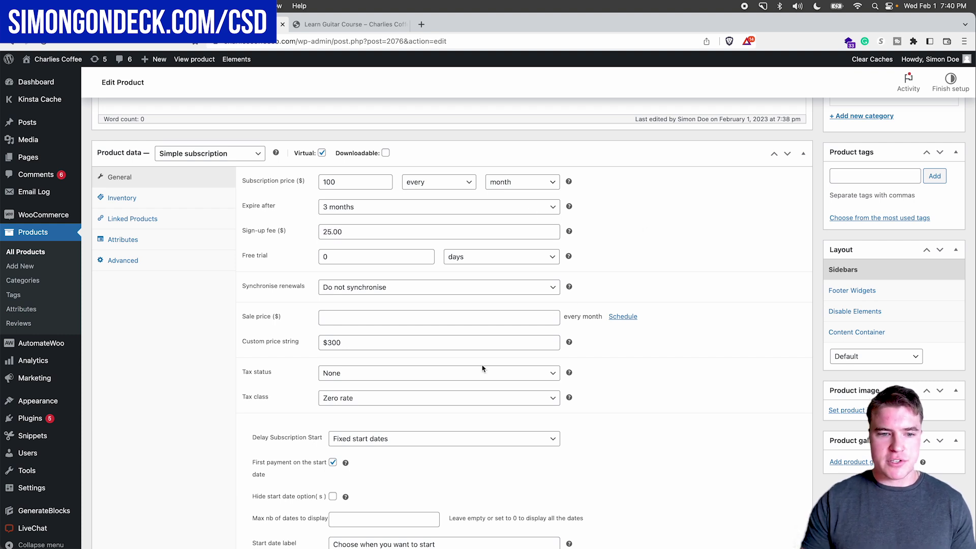
click(390, 342)
key(BackSpace)
key(BackSpace)
text(25)
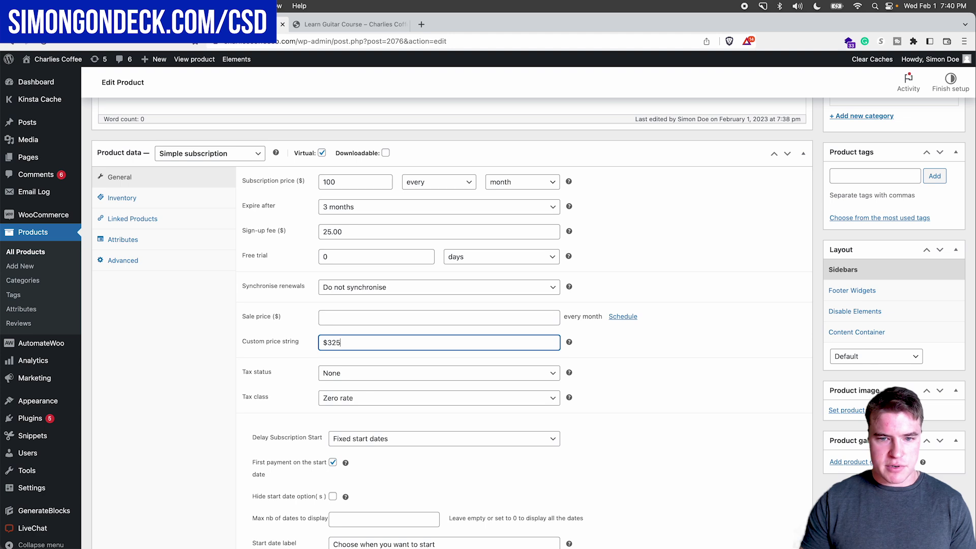
click(600, 387)
- Update the guitar course product and view it on the storefront
scroll(590, 376, up, 10)
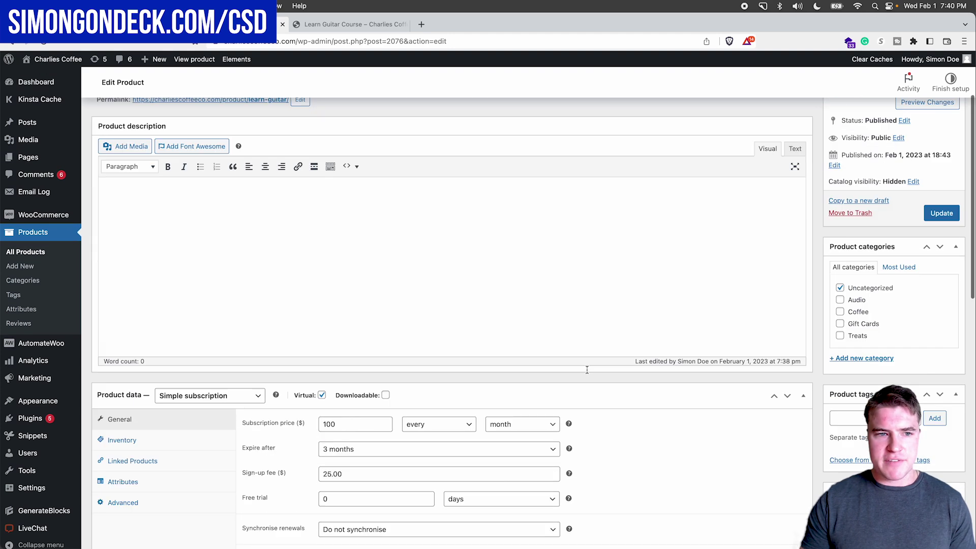
click(941, 318)
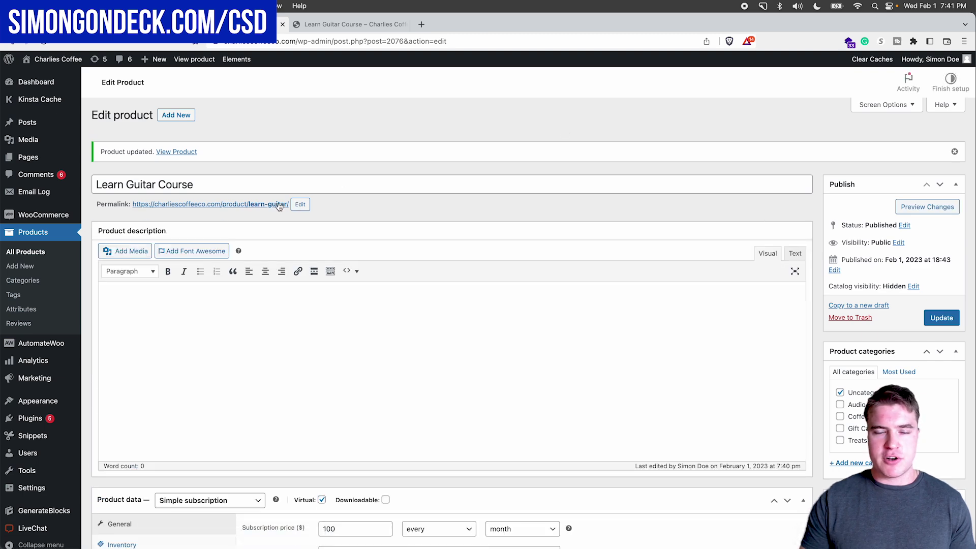
click(279, 205)
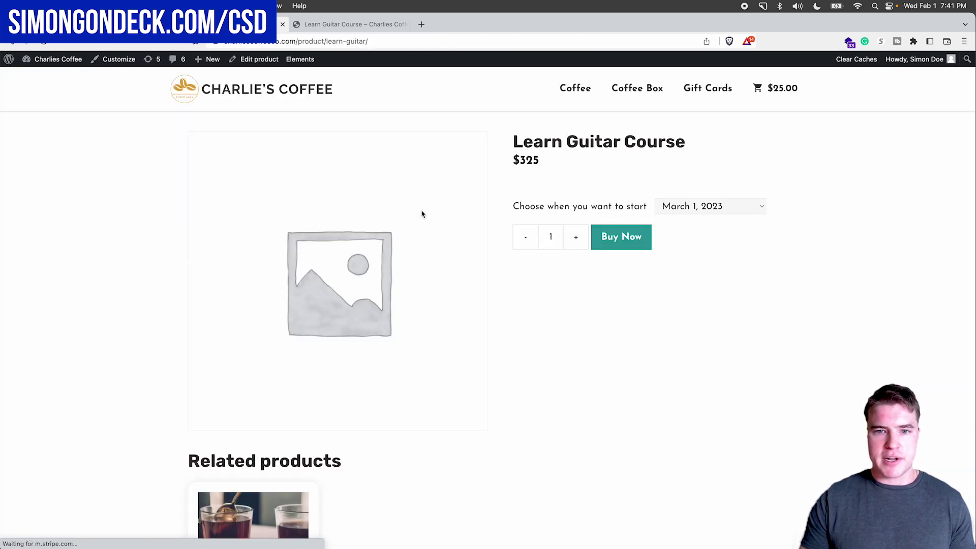
- Buy the guitar course with a June 1, 2023 start, then remove the coffee box from the mini-cart
click(689, 212)
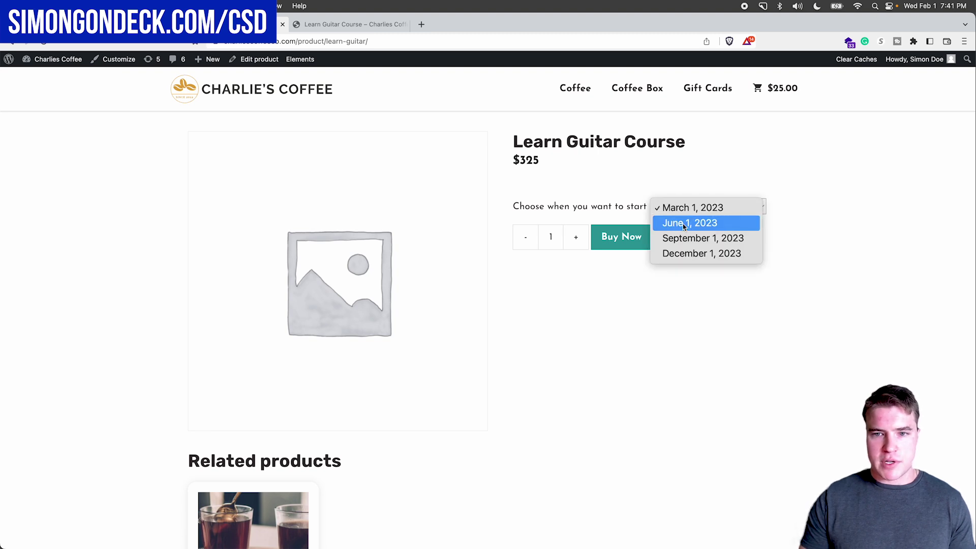
click(682, 224)
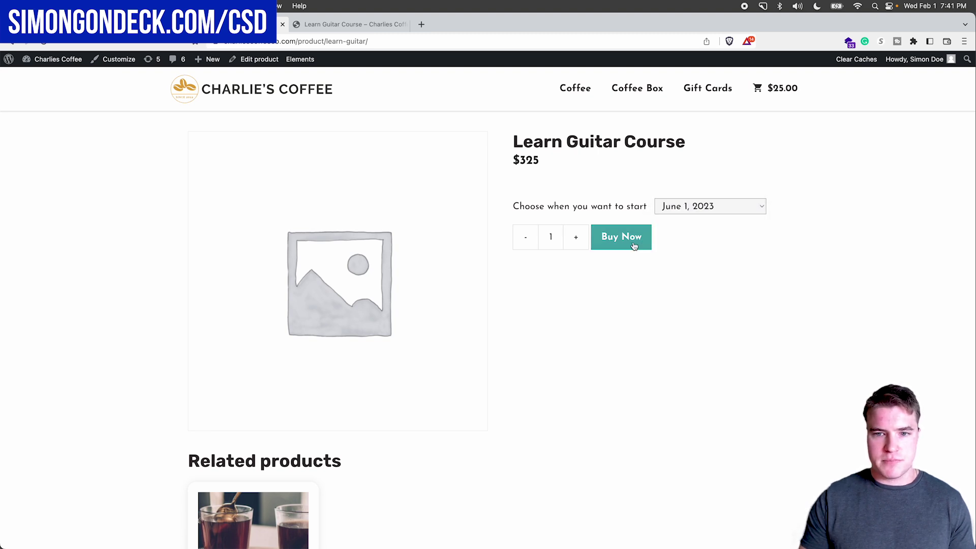
click(633, 245)
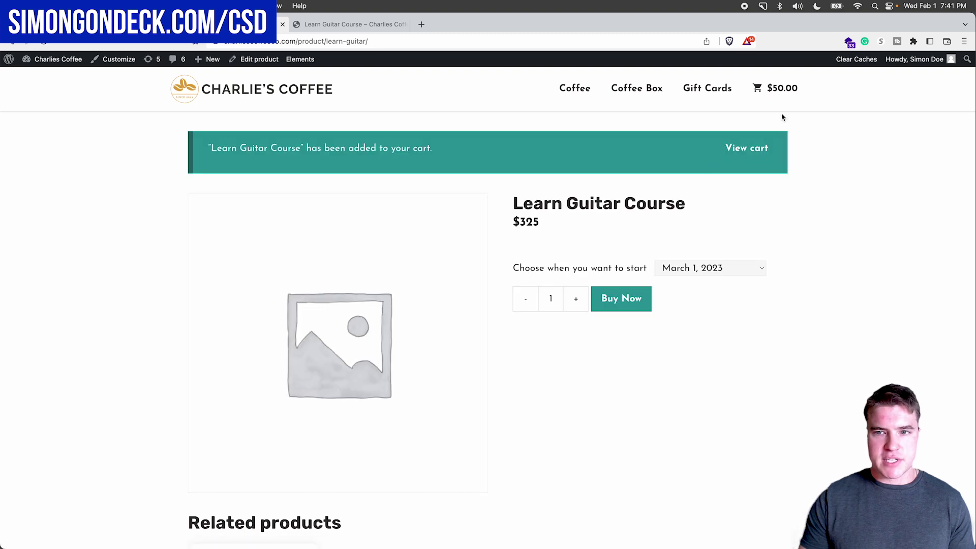
mouse_move(777, 89)
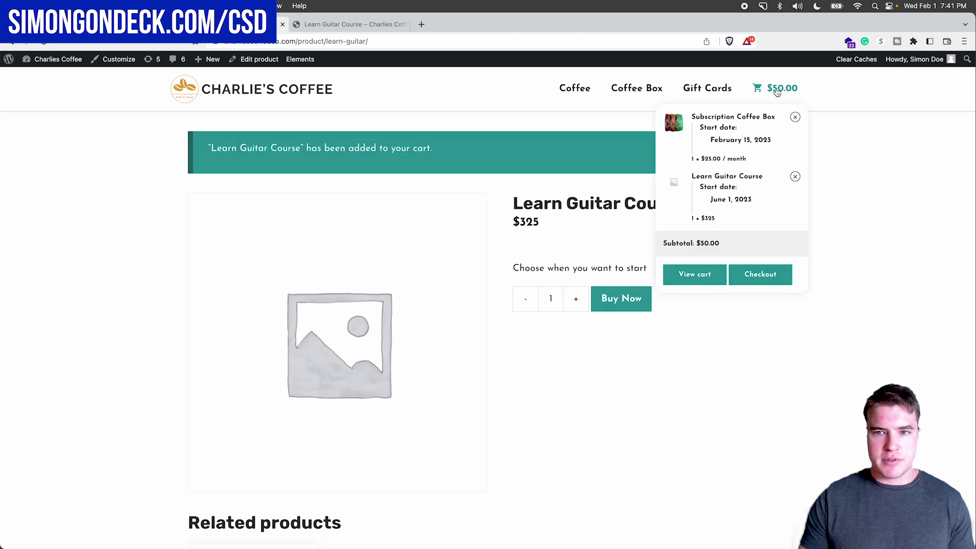
click(795, 117)
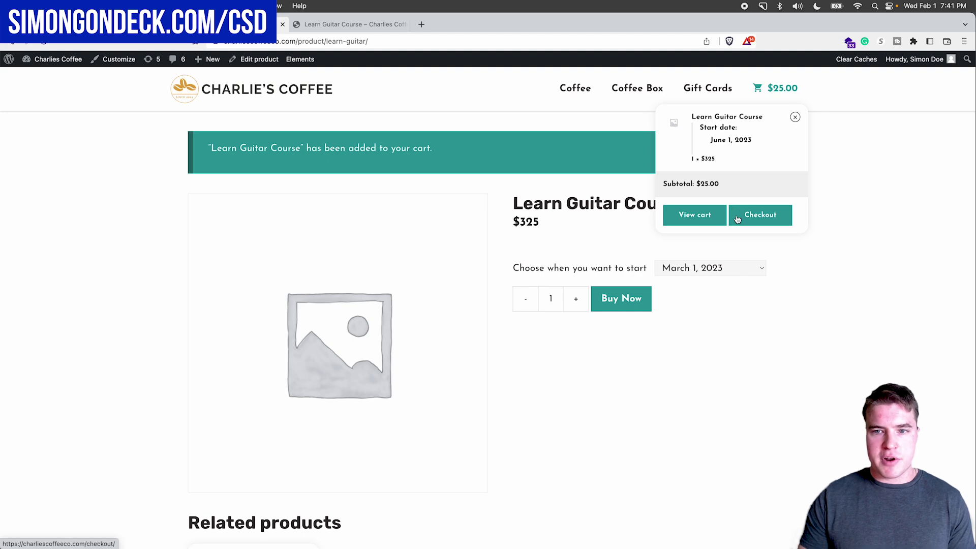
- Open the cart to check totals: $25.00 due today, then $100.00/month for 3 months from June 1, 2023
click(714, 217)
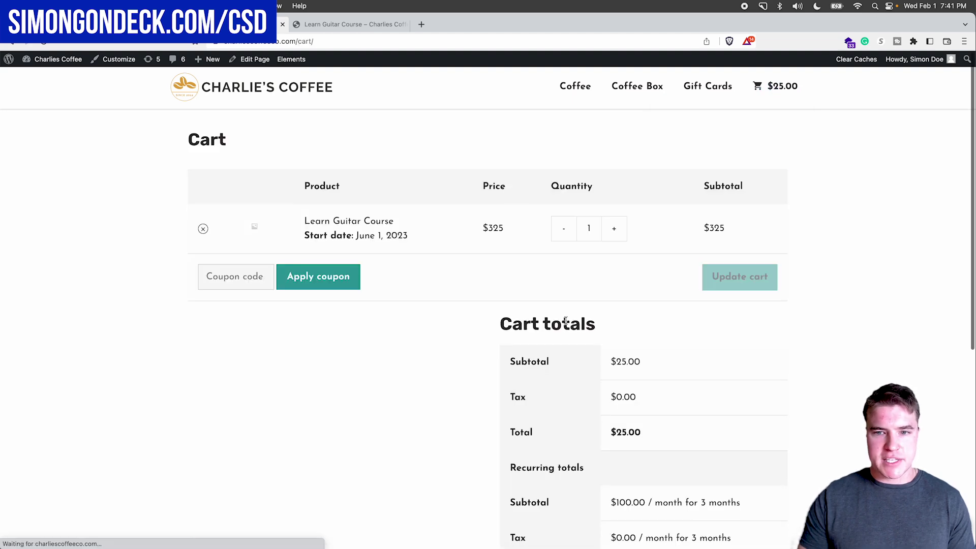
scroll(564, 322, down, 3)
scroll(566, 322, down, 2)
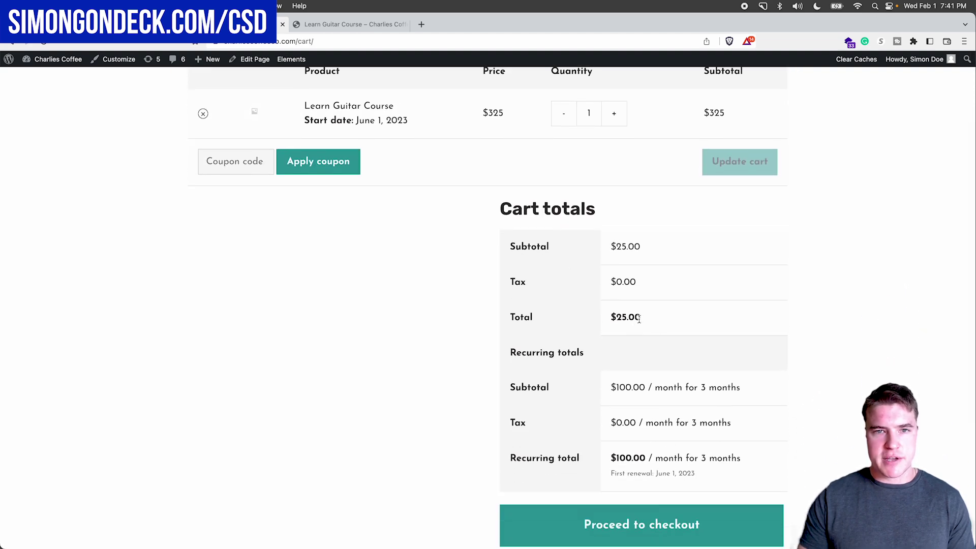
scroll(694, 371, down, 1)
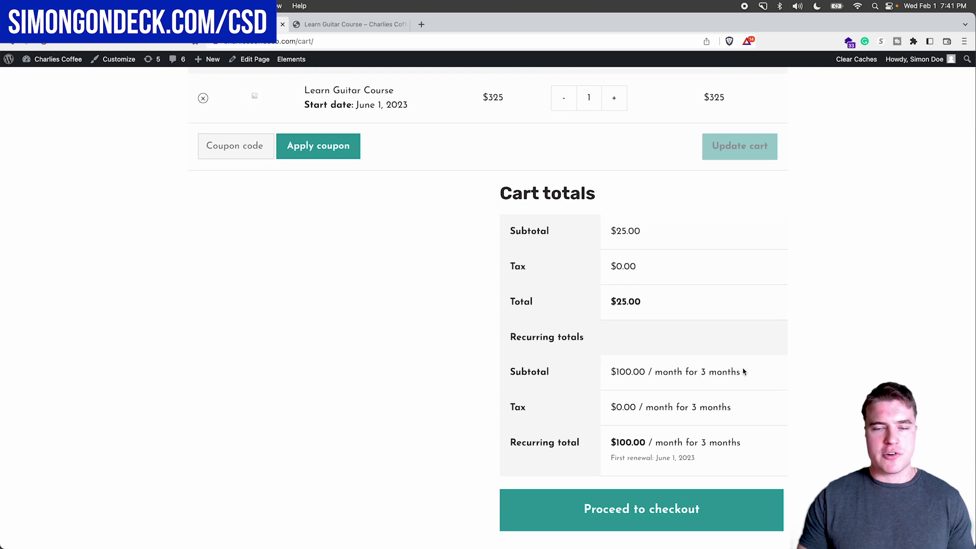